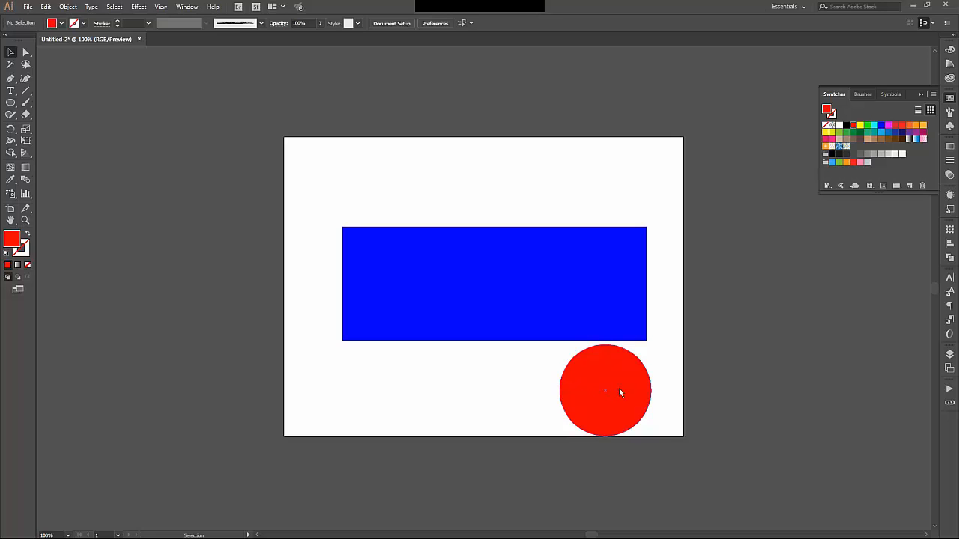
Move the red circle into the blue rectangle's upper-right corner and make a clipping mask from both shapes.
drag(631, 391, 628, 274)
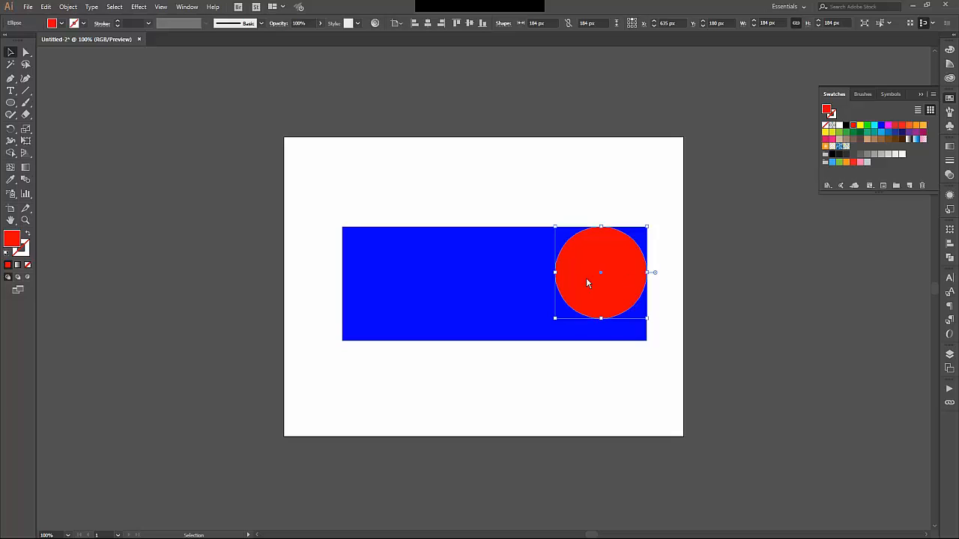
drag(506, 201, 624, 301)
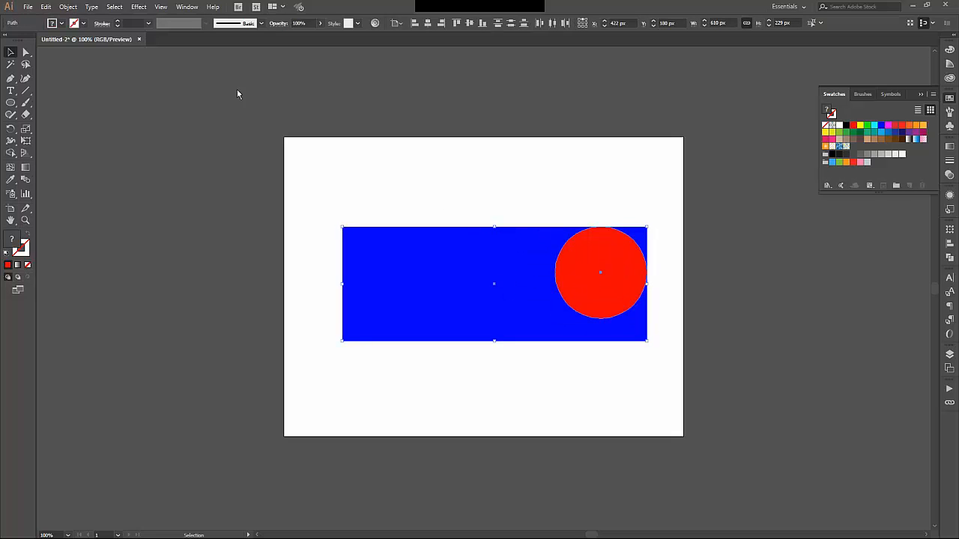
click(68, 7)
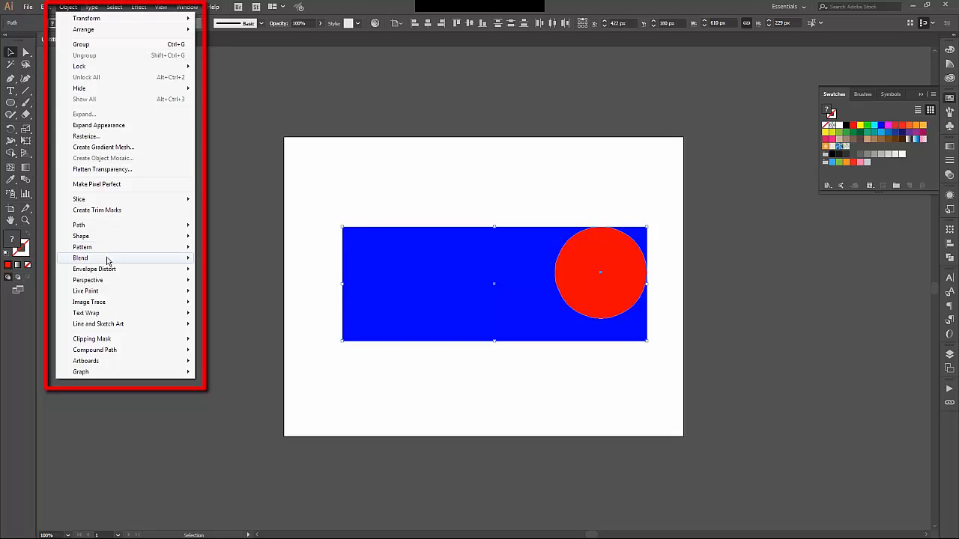
mouse_move(125, 342)
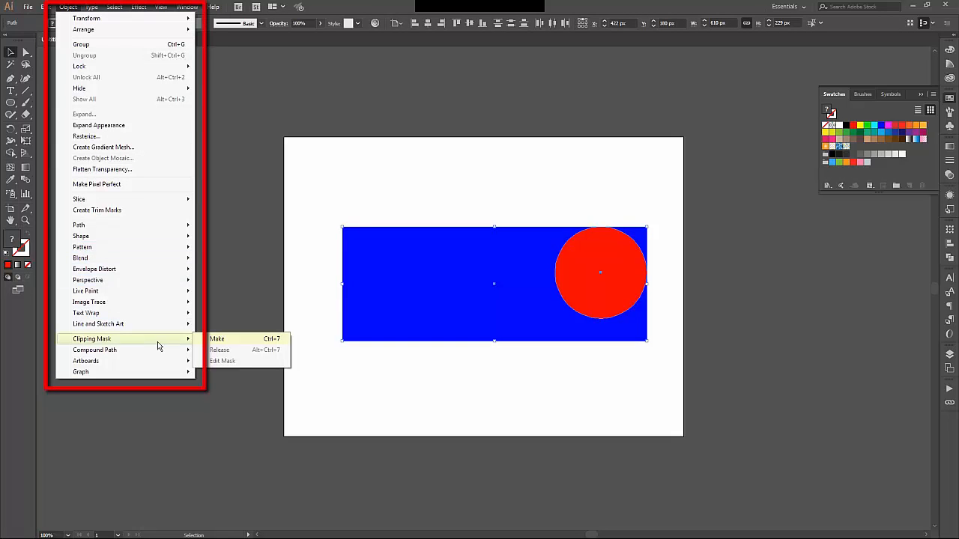
click(213, 340)
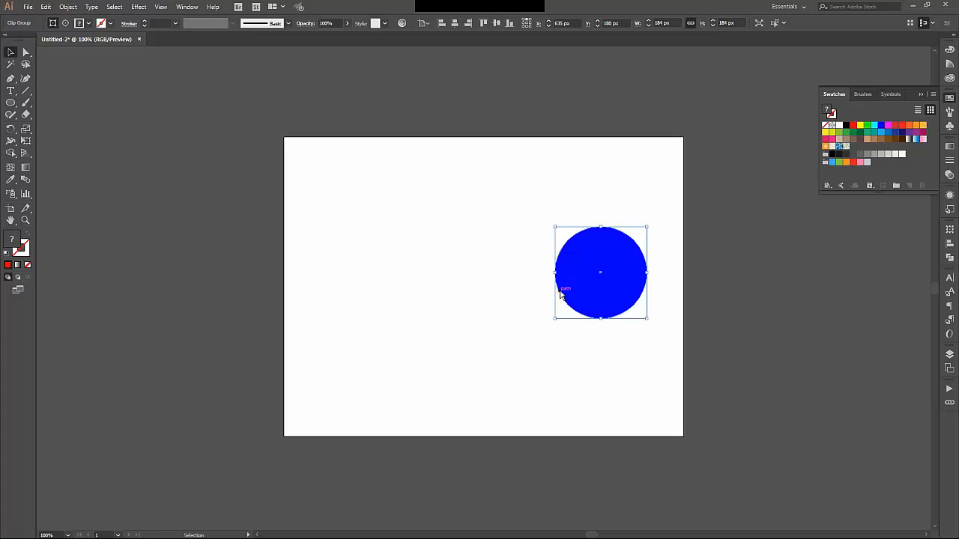
Isolate the clip group and move its circular mask up and right so it extends past the rectangle's corner.
double_click(583, 288)
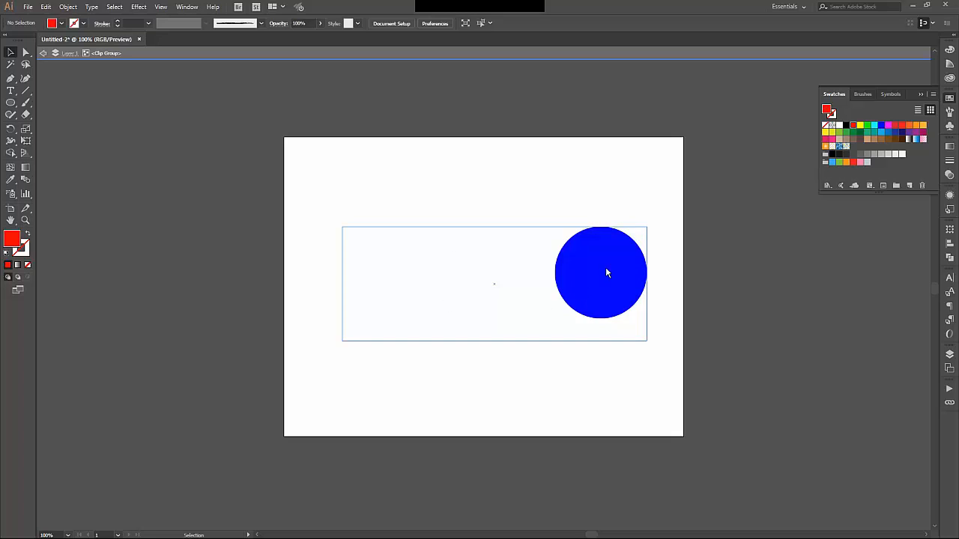
click(567, 246)
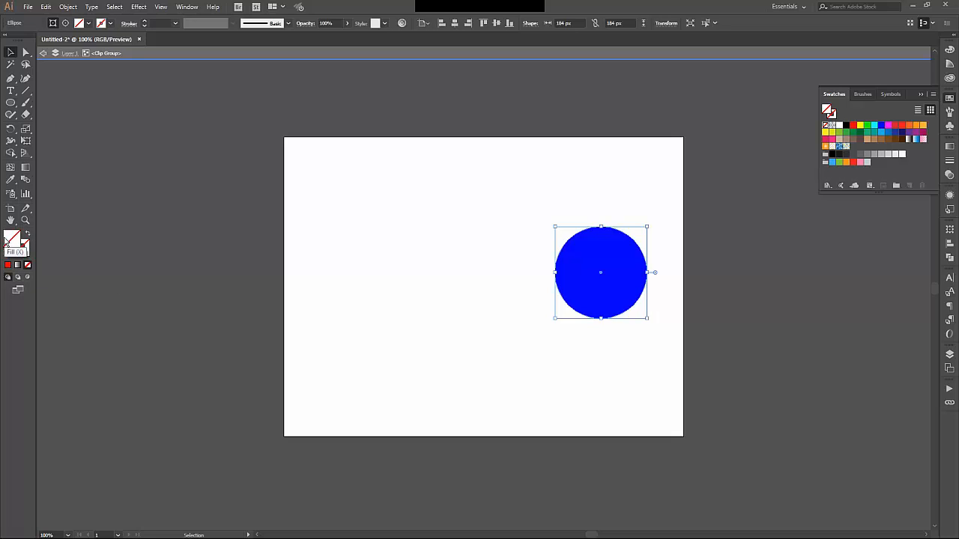
drag(579, 238, 600, 224)
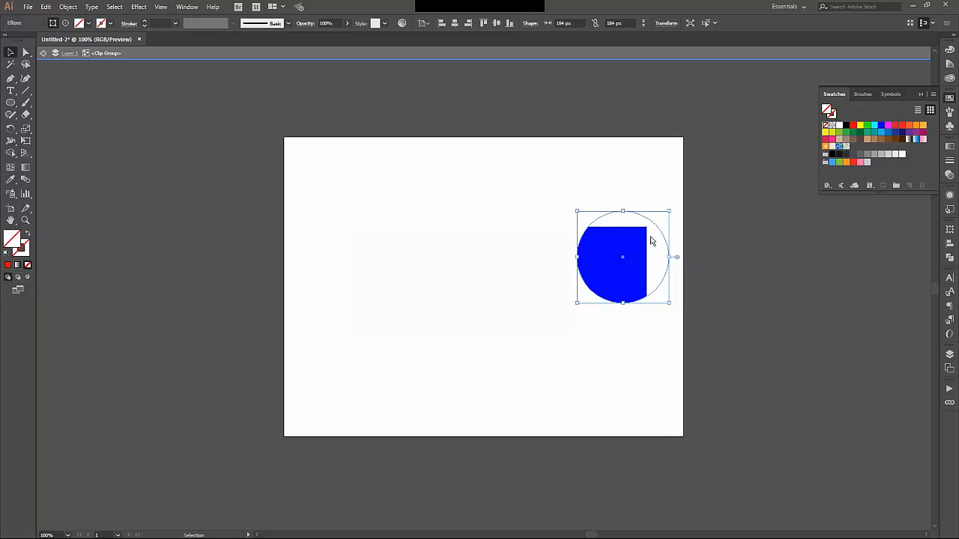
click(639, 397)
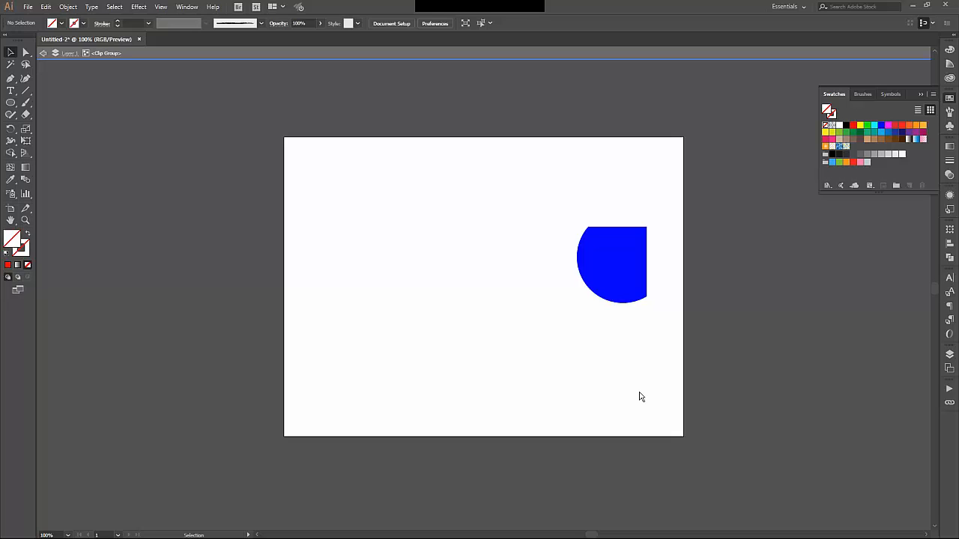
Isolate the clipped blue rectangle, move it slightly up and right beneath the mask, and exit isolation mode.
double_click(626, 264)
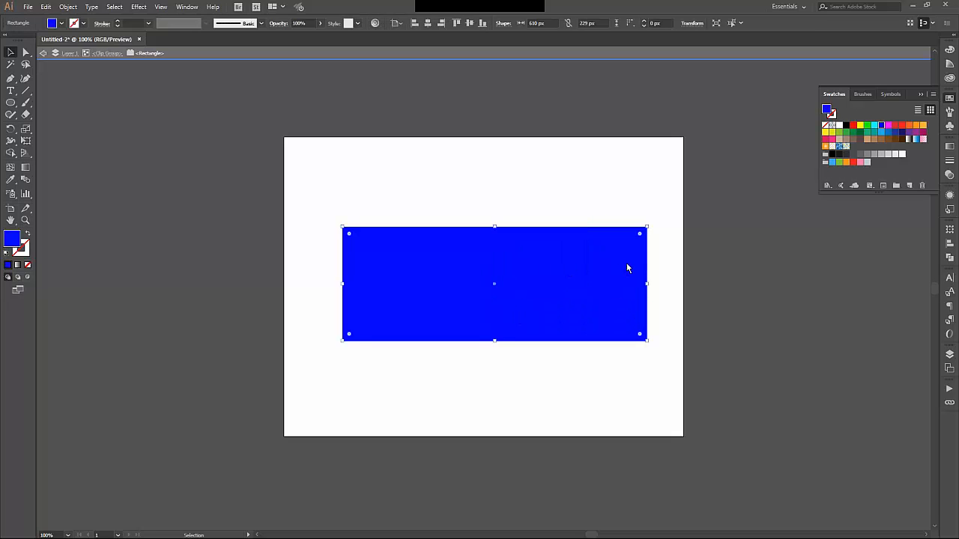
drag(456, 271, 473, 264)
double_click(507, 395)
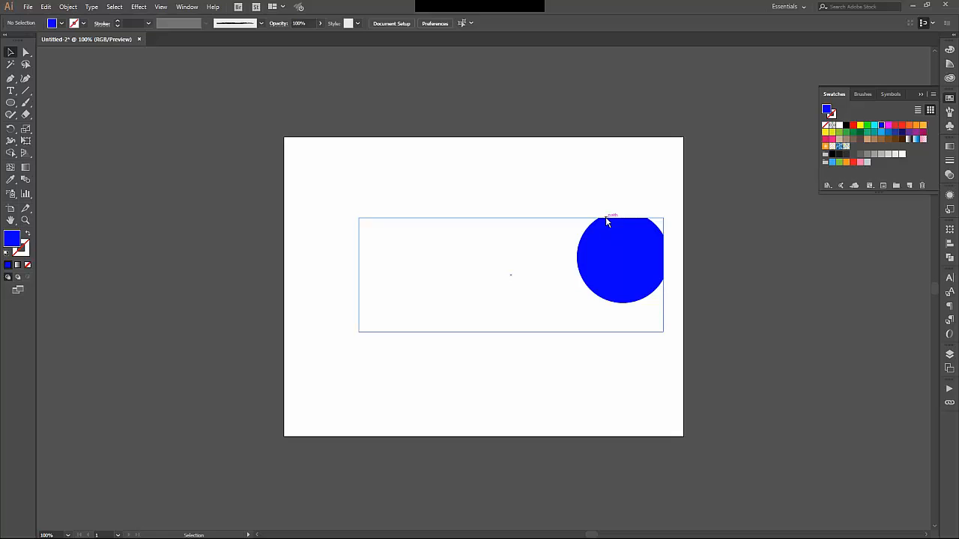
Draw two separate blue circles about 174 px wide side by side and fill the right one with red.
drag(386, 230, 474, 287)
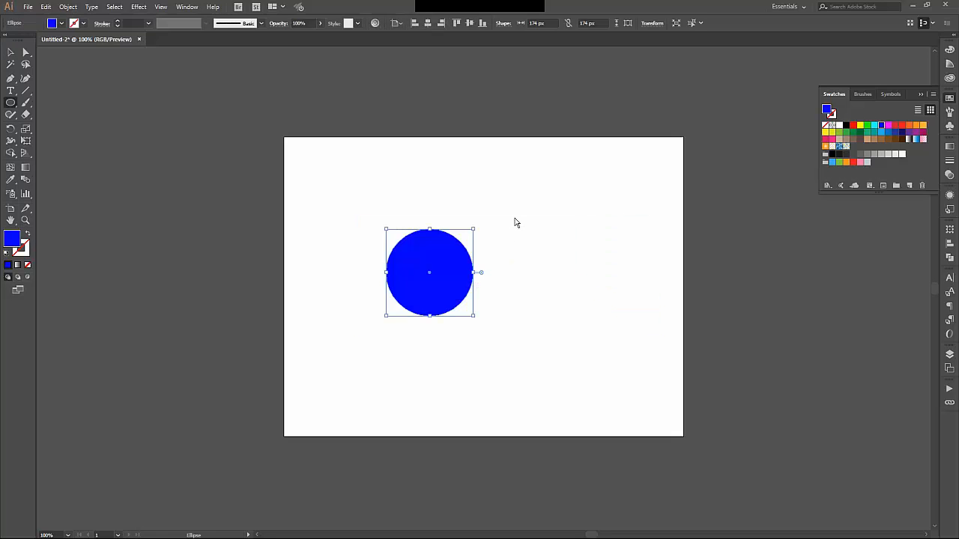
drag(515, 219, 602, 304)
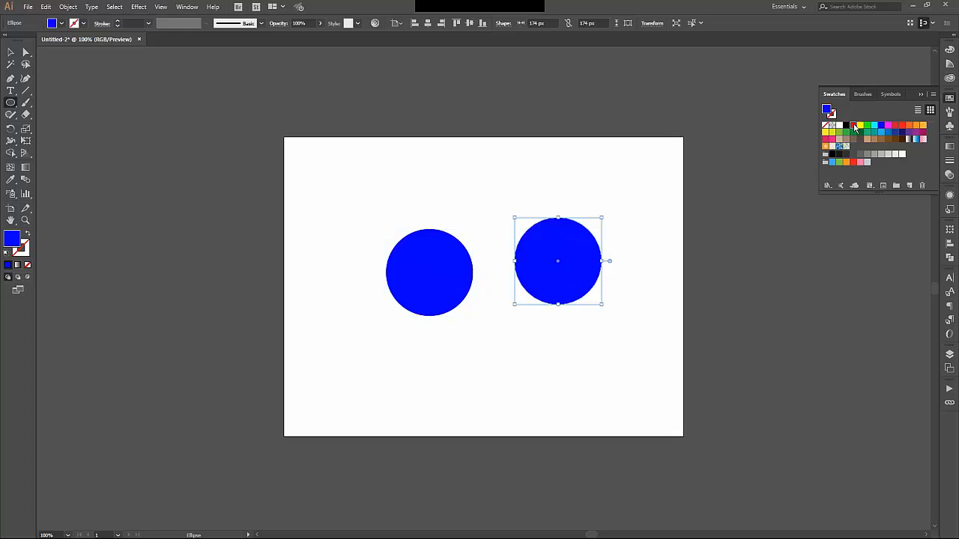
click(854, 126)
key(v)
click(695, 162)
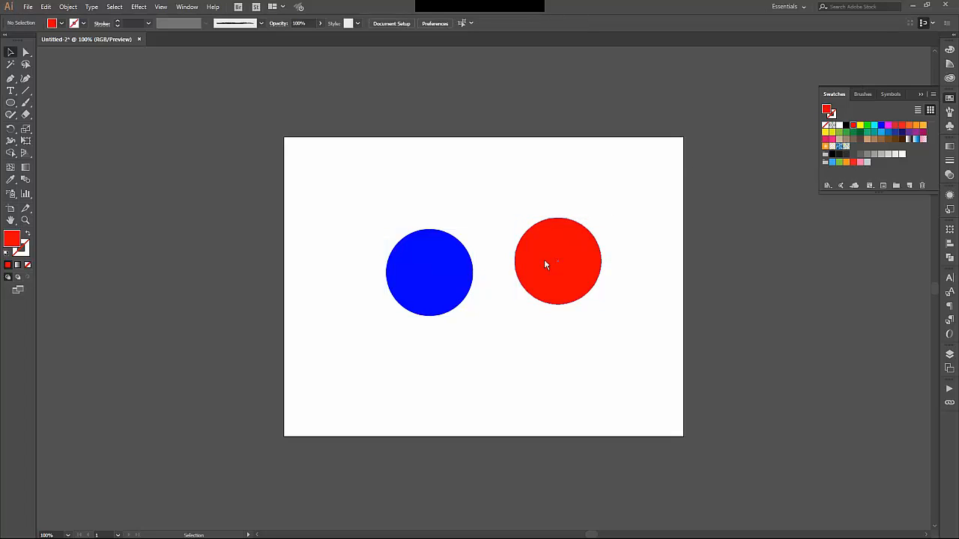
Overlap the red circle with the blue circle's right side at the same height and combine both into a compound path.
drag(544, 264, 474, 270)
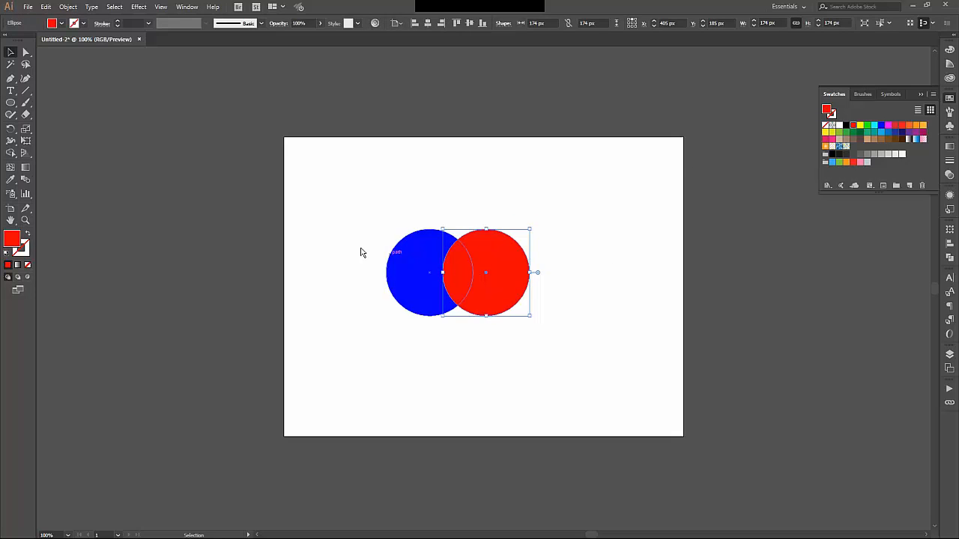
click(318, 246)
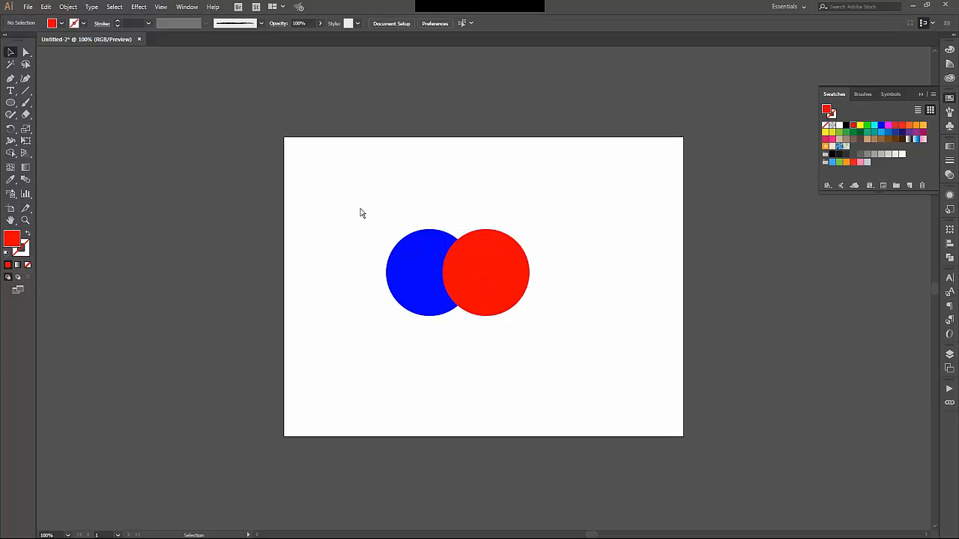
drag(344, 213, 505, 307)
click(68, 7)
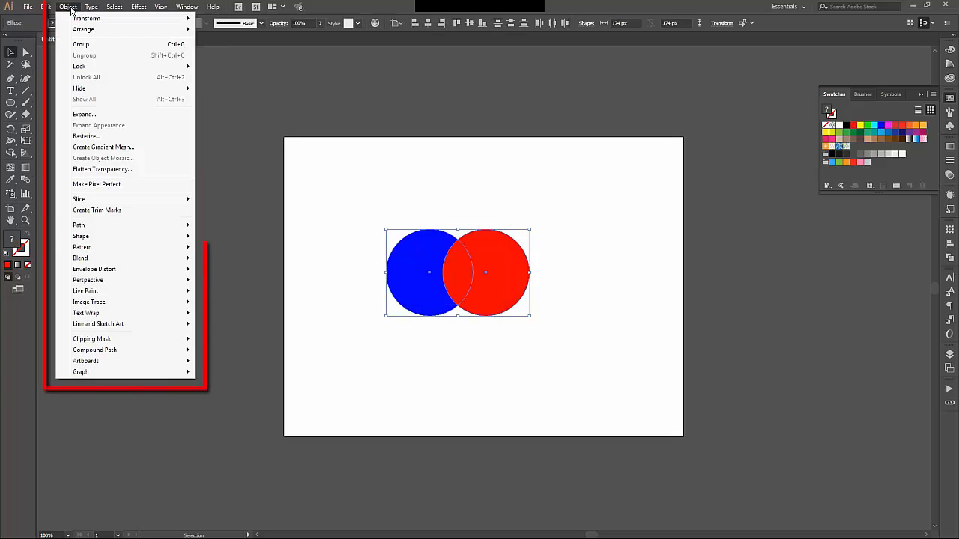
mouse_move(96, 352)
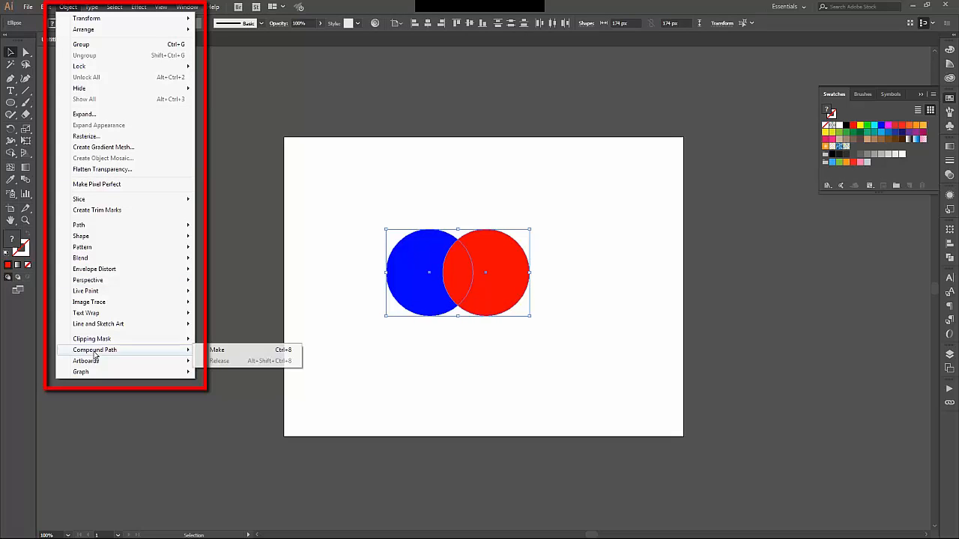
click(210, 351)
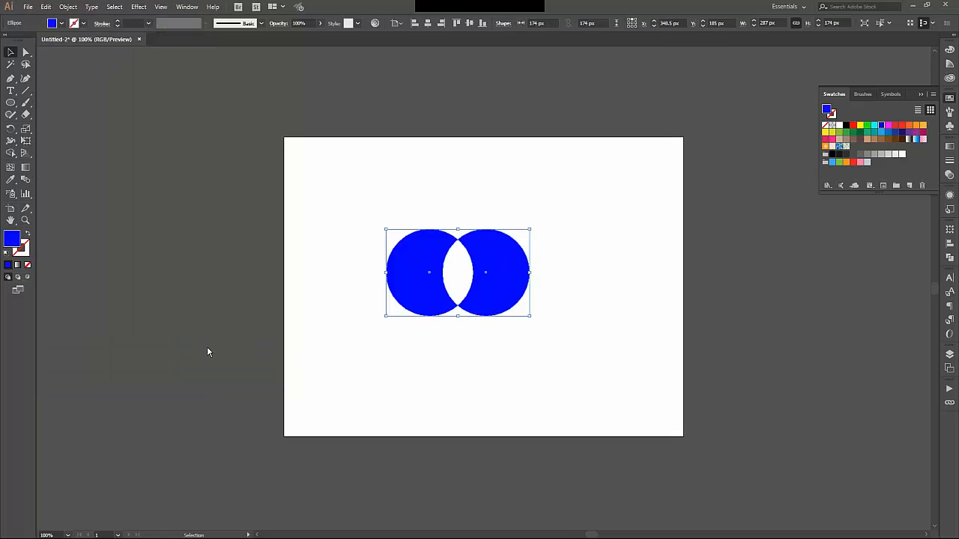
click(307, 408)
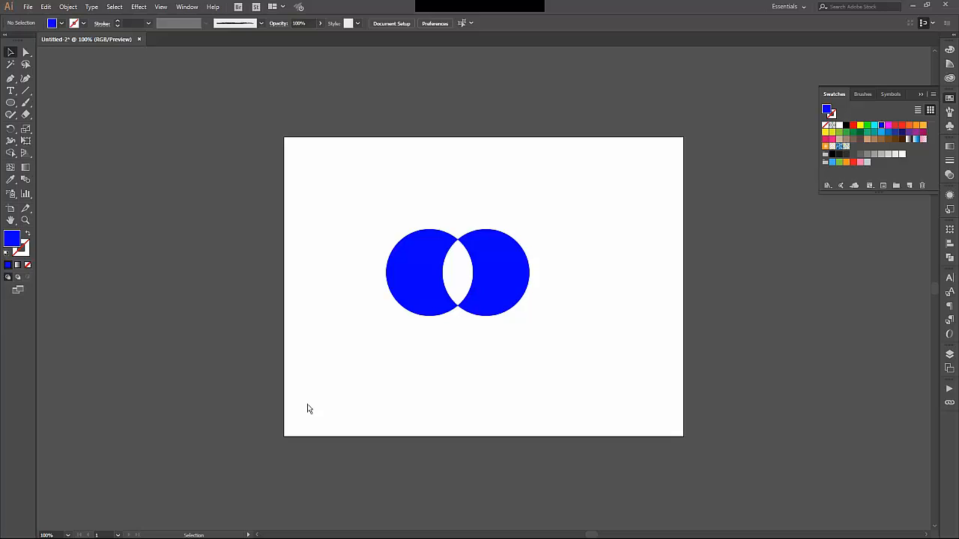
Draw a large circle in the artboard's upper-left corner with a small circle about 52 px wide centred inside it.
click(11, 103)
drag(292, 148, 361, 232)
mouse_move(421, 160)
mouse_down()
mouse_move(447, 187)
mouse_move(335, 196)
mouse_up()
key(v)
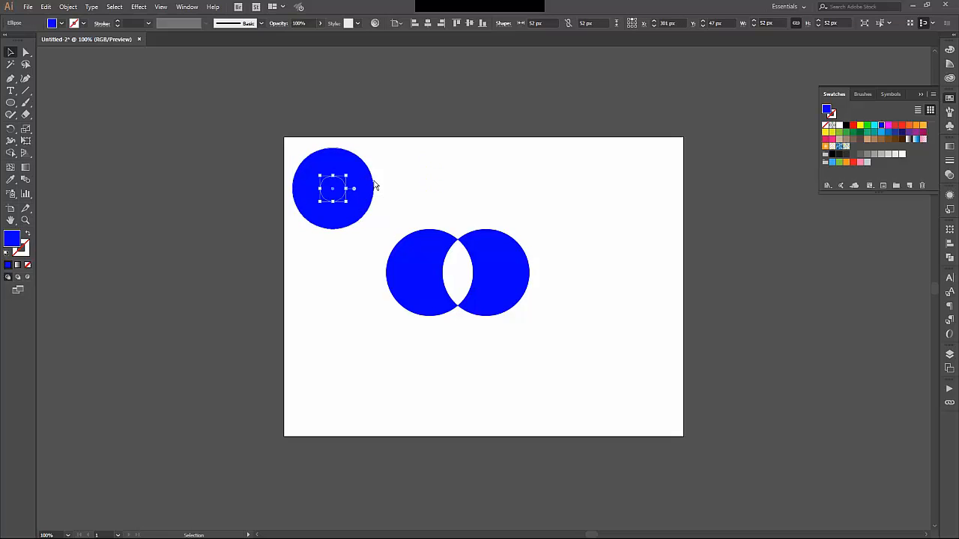
Combine the two concentric circles into a compound path, and move the ring over the overlapping circles and back.
drag(385, 148, 320, 224)
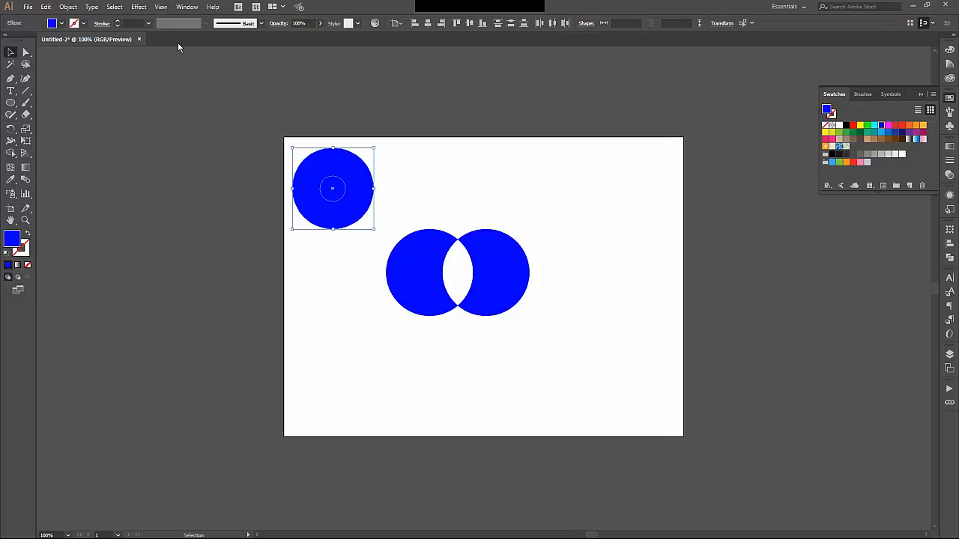
click(67, 7)
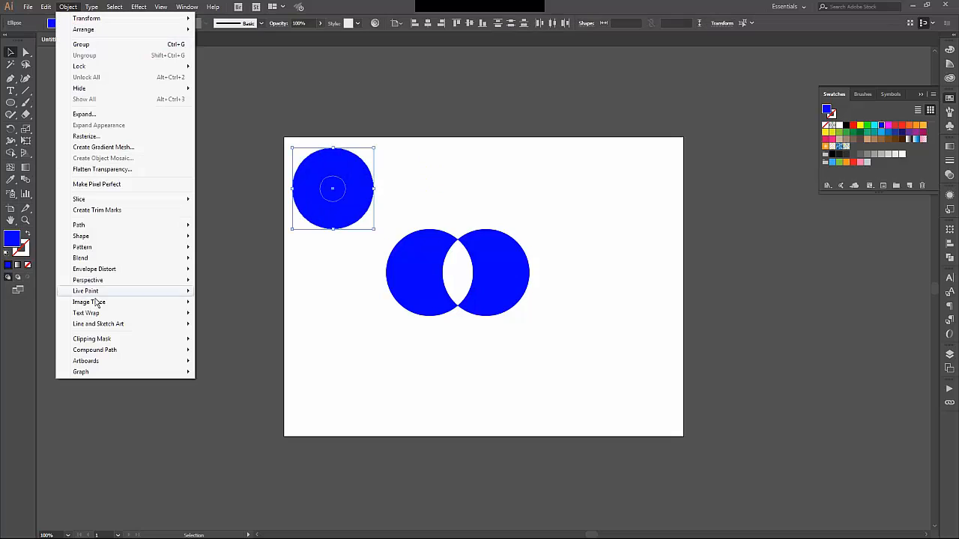
mouse_move(111, 349)
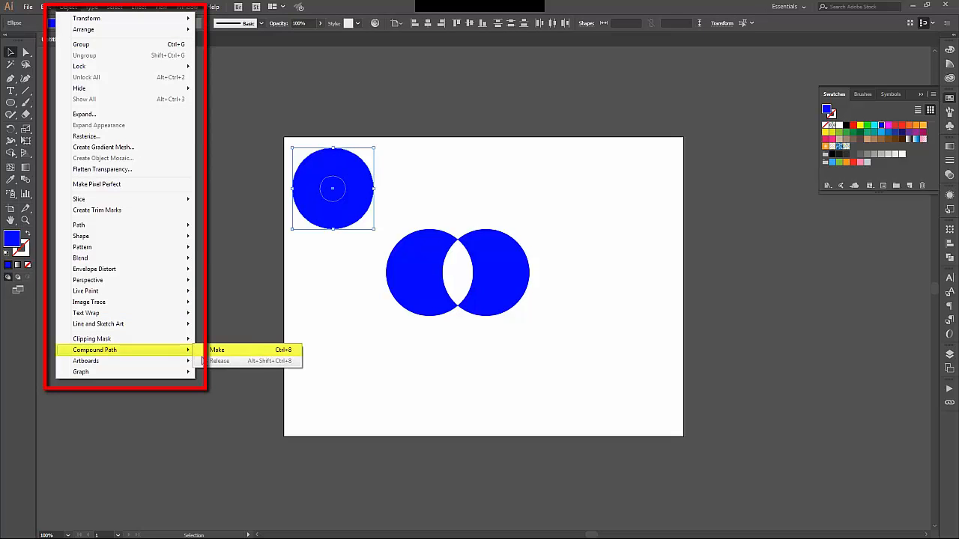
click(217, 350)
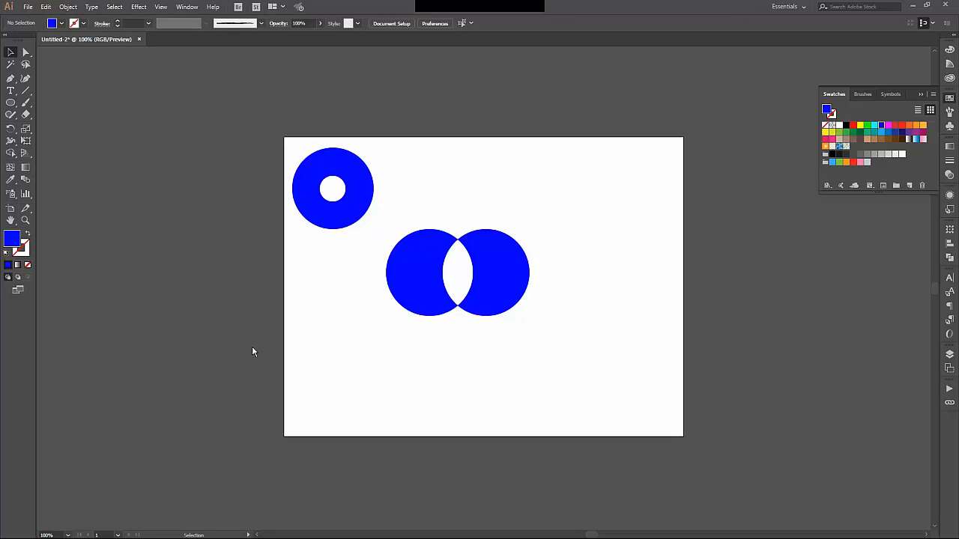
drag(334, 226, 385, 300)
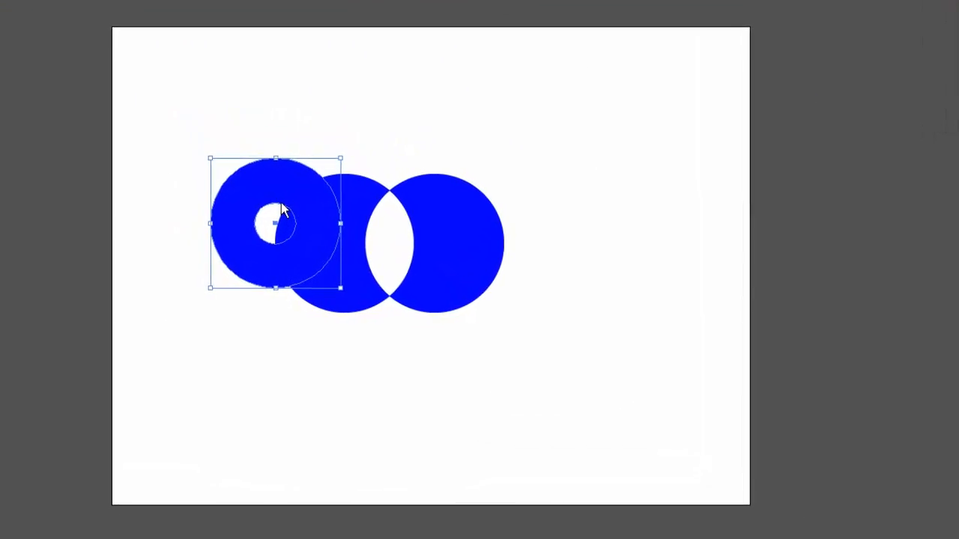
drag(250, 266, 164, 168)
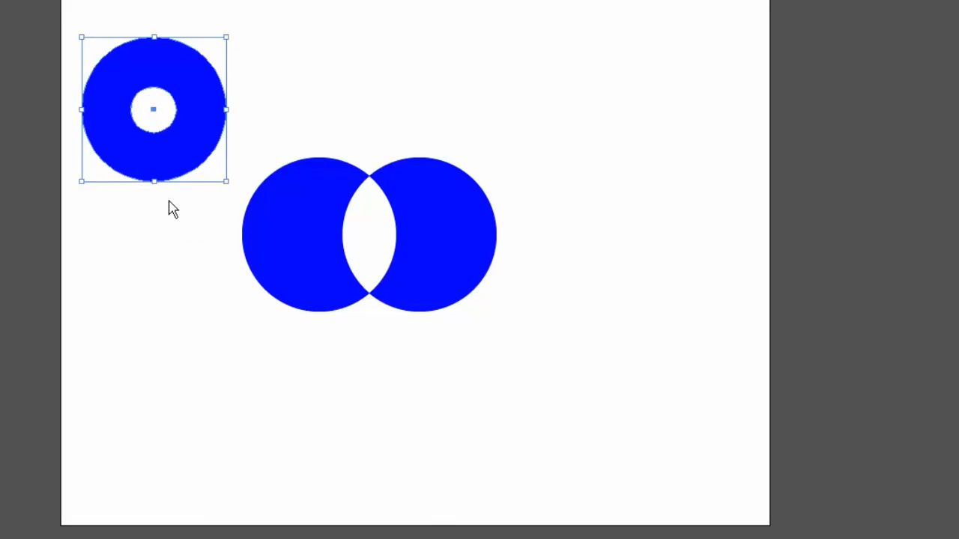
Isolate the ring's compound path, move its inner circle to the outer circle's left edge, and exit isolation mode.
double_click(164, 155)
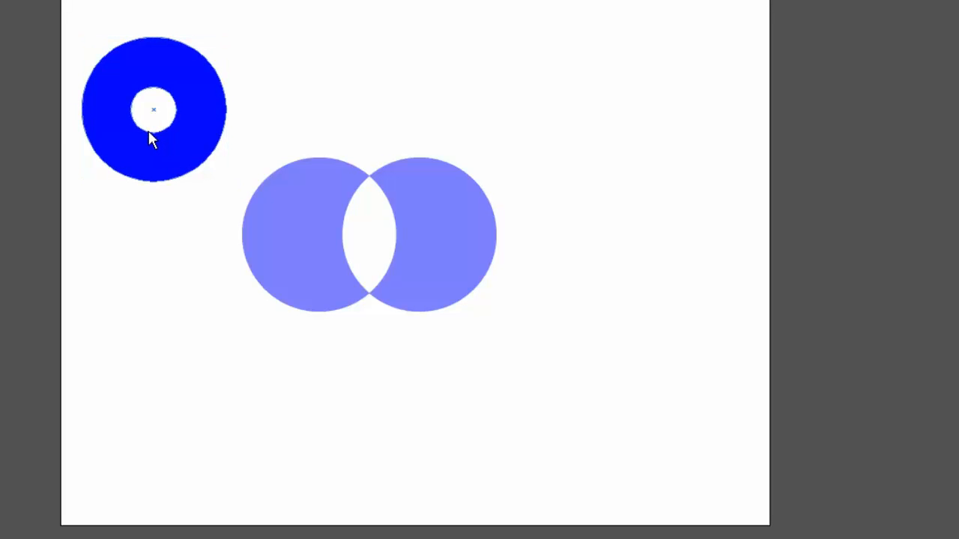
click(149, 130)
drag(147, 130, 83, 124)
click(91, 299)
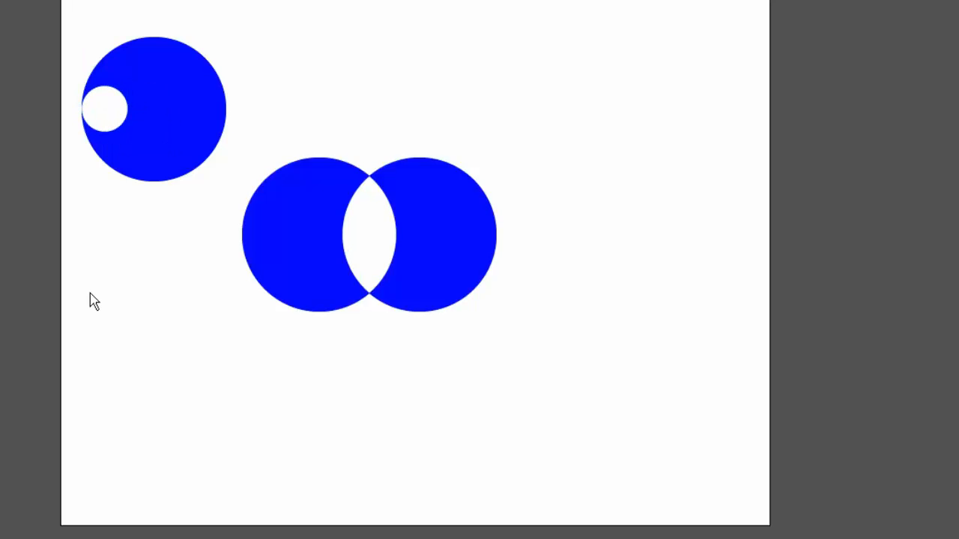
Move the circle with the off-centre hole over the overlapping pair's right circle and back to the artboard's upper left.
click(110, 112)
drag(157, 88, 522, 152)
click(620, 327)
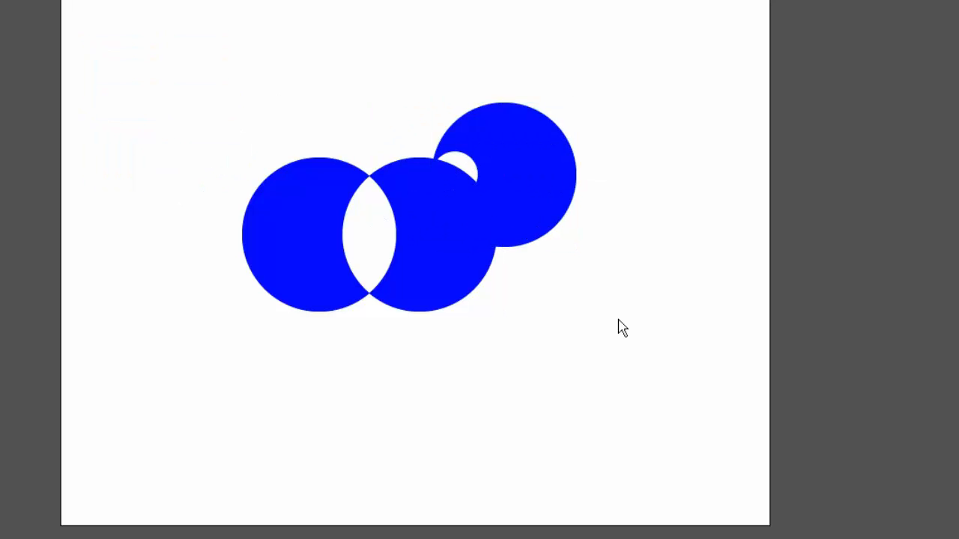
drag(554, 202, 235, 137)
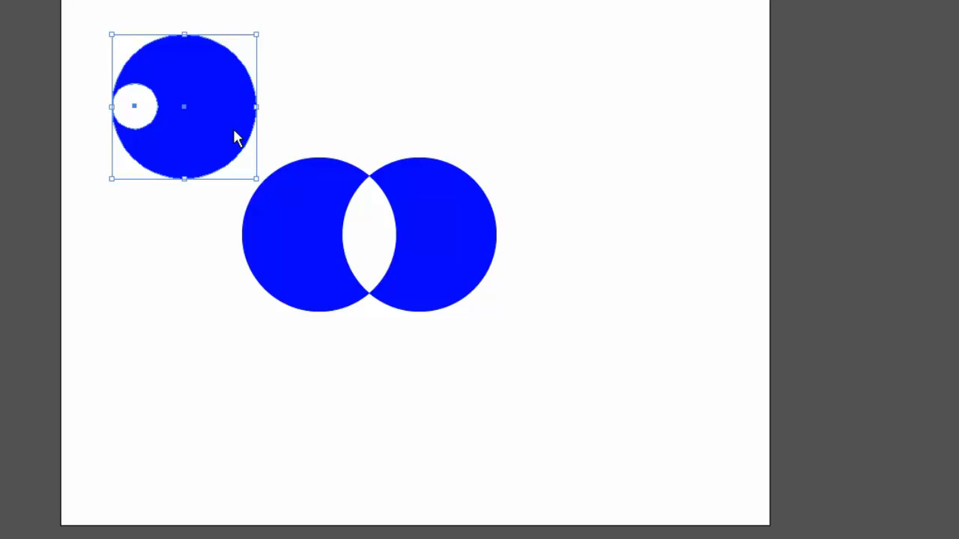
Isolate the compound path, move its inner circle partly beyond the large circle's left edge, and exit isolation mode.
double_click(153, 105)
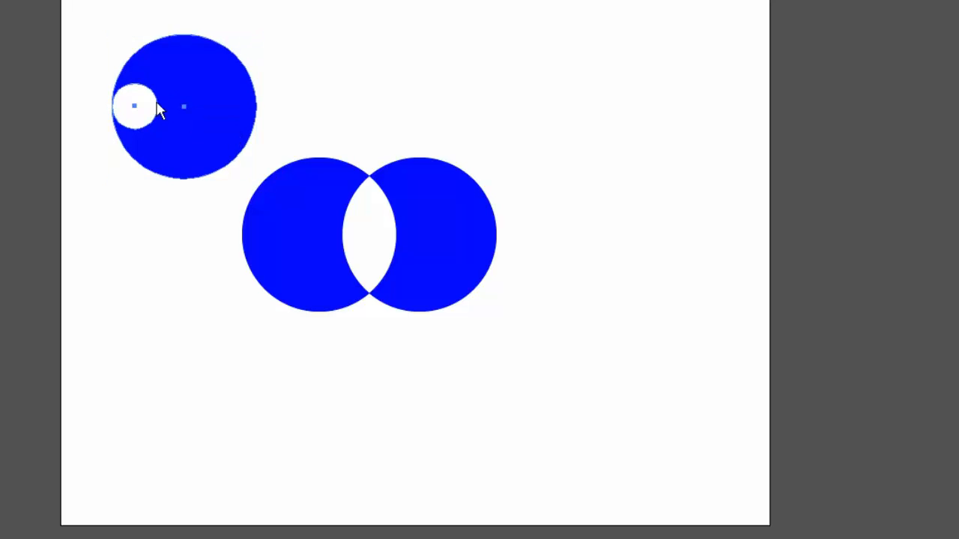
click(151, 97)
drag(151, 97, 131, 95)
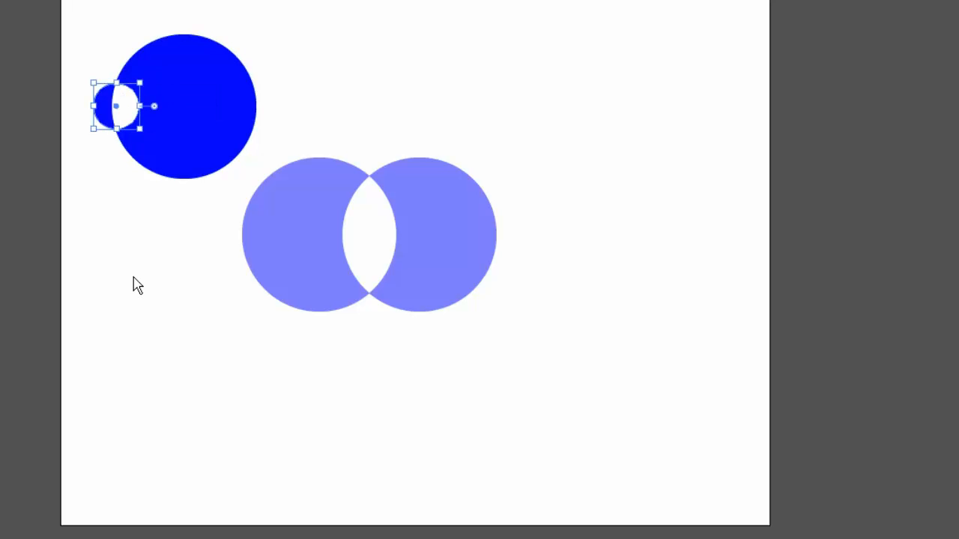
double_click(134, 278)
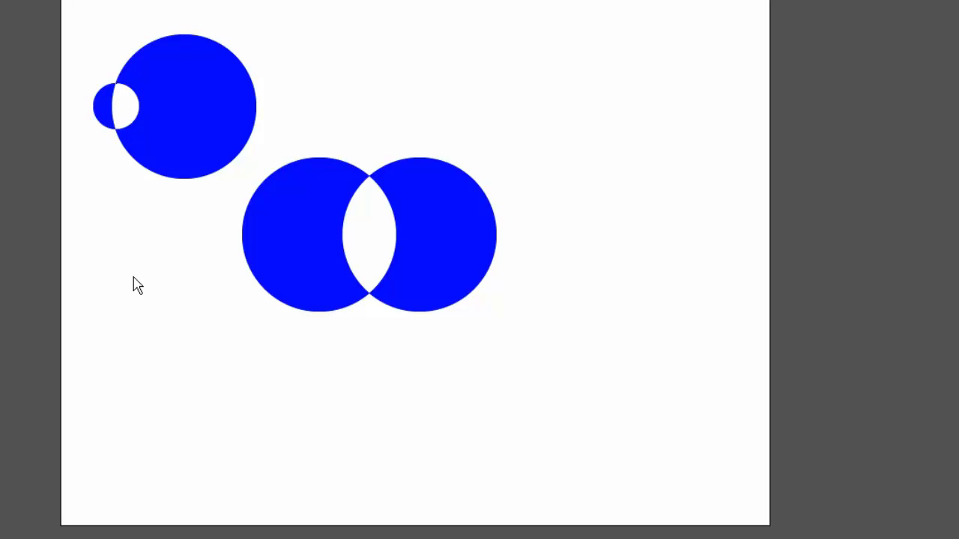